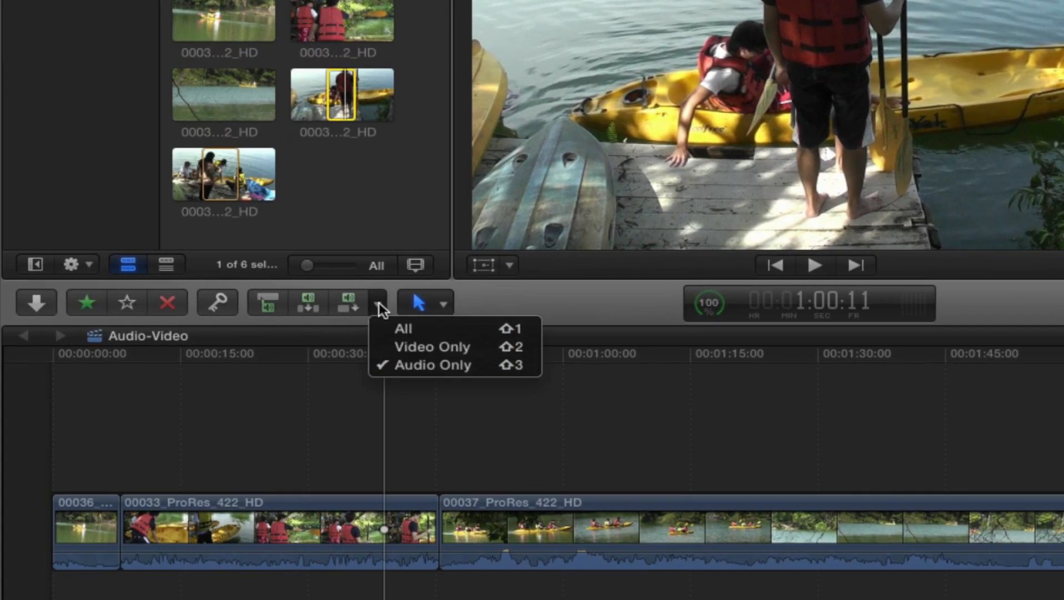
# - Try connecting only the video of the selected 00034 clip range above the storyline at the playhead, and undo the edit
pyautogui.click(407, 326)
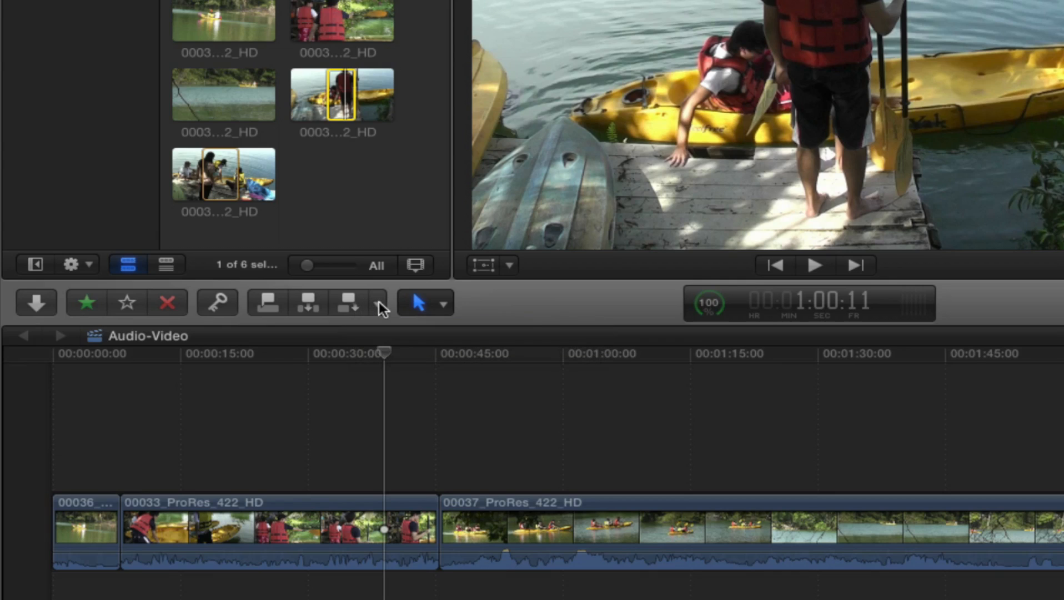
pyautogui.click(379, 304)
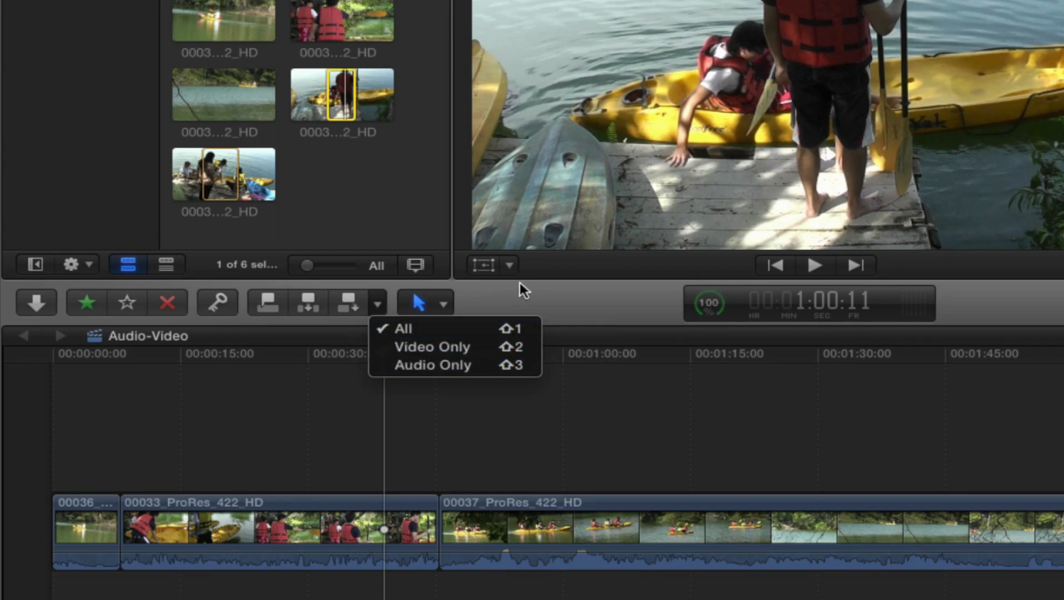
pyautogui.click(495, 288)
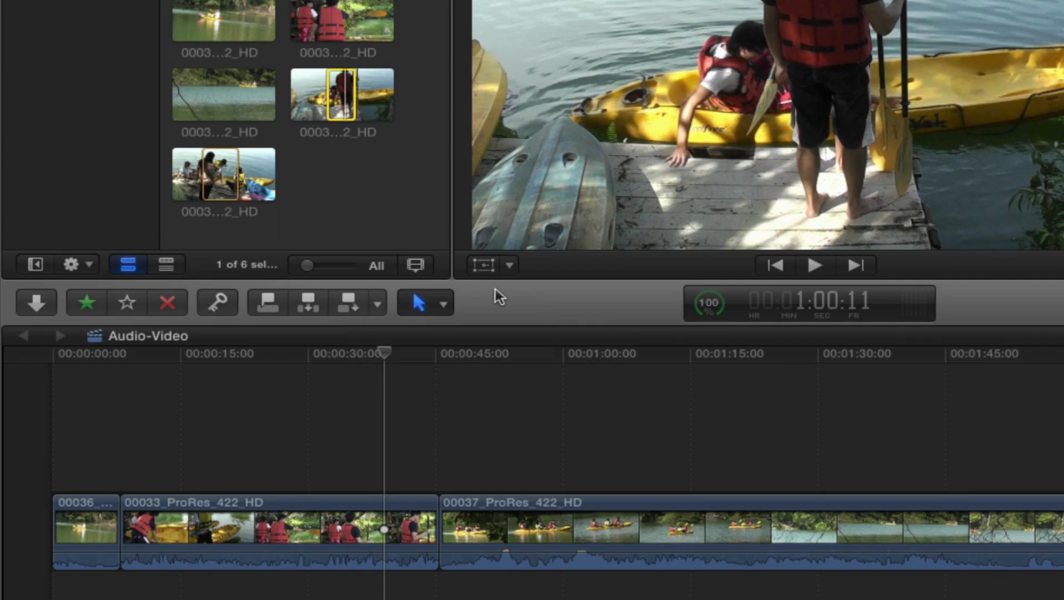
pyautogui.hotkey('shift', '2')
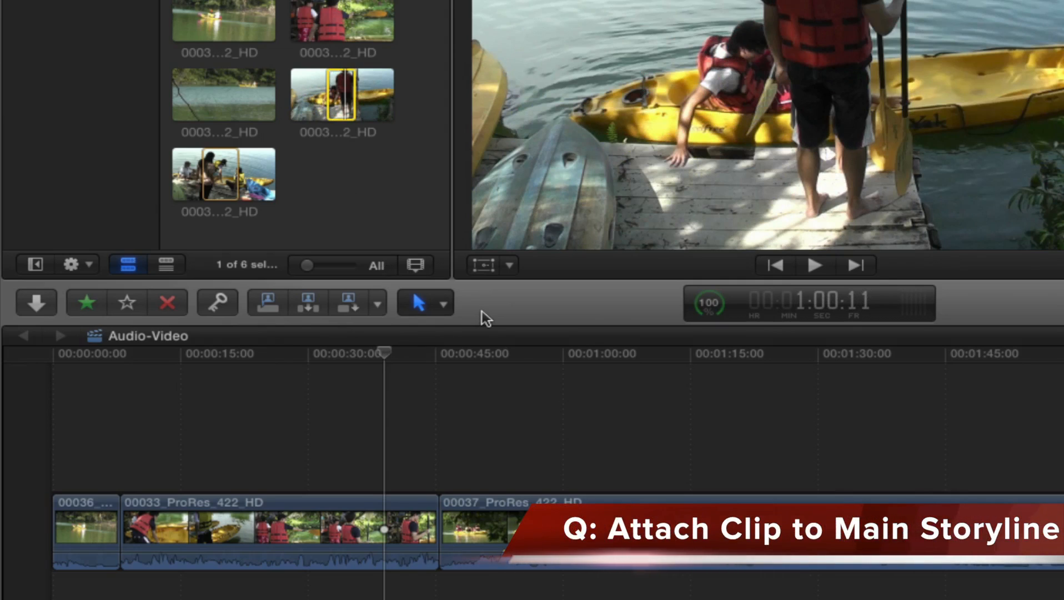
pyautogui.press('q')
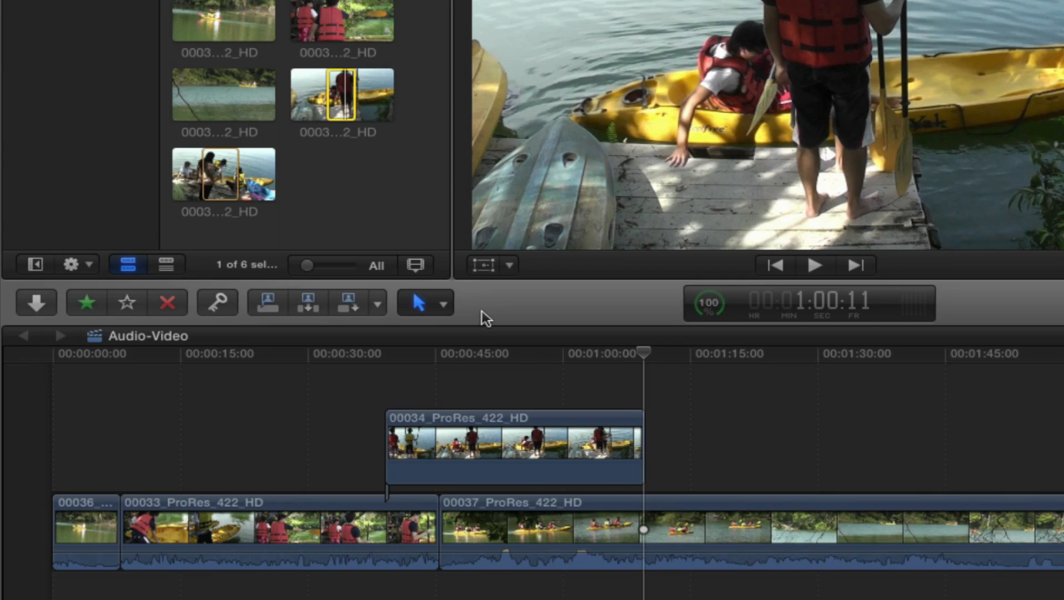
pyautogui.press('super+z')
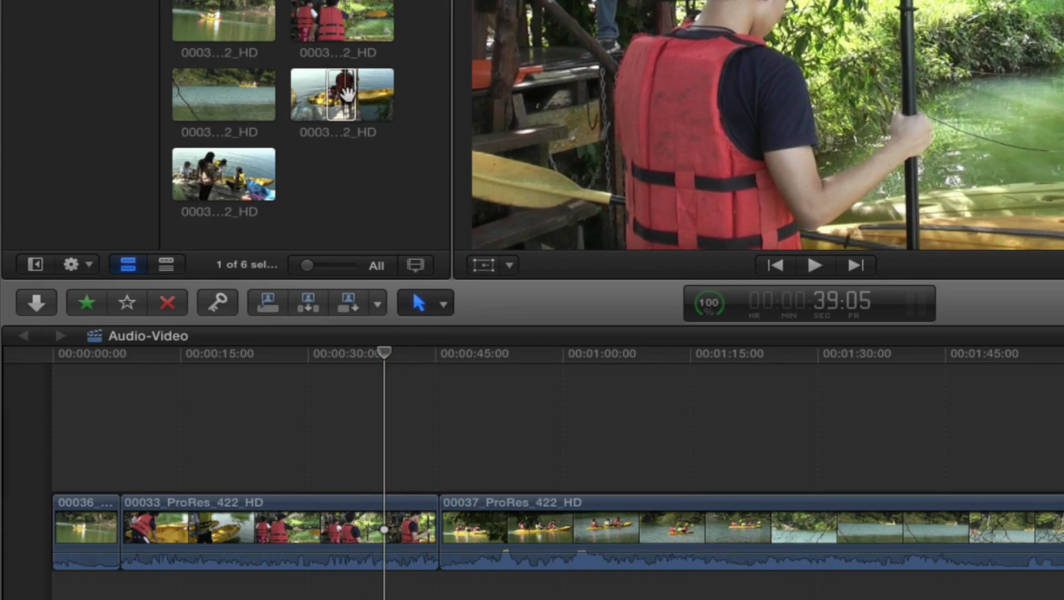
# - Try a backtimed connection of the video-only 00034 range so that it ends at playhead position 23:08, and undo it
pyautogui.click(347, 95)
pyautogui.click(383, 350)
pyautogui.moveTo(387, 356); pyautogui.dragTo(248, 354)
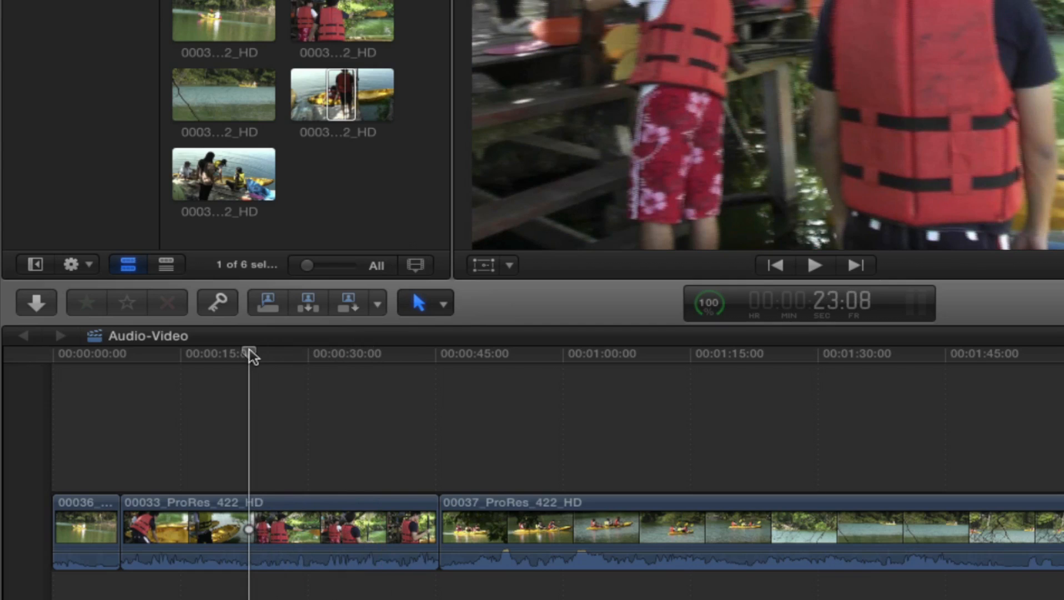
pyautogui.hotkey('shift', 'q')
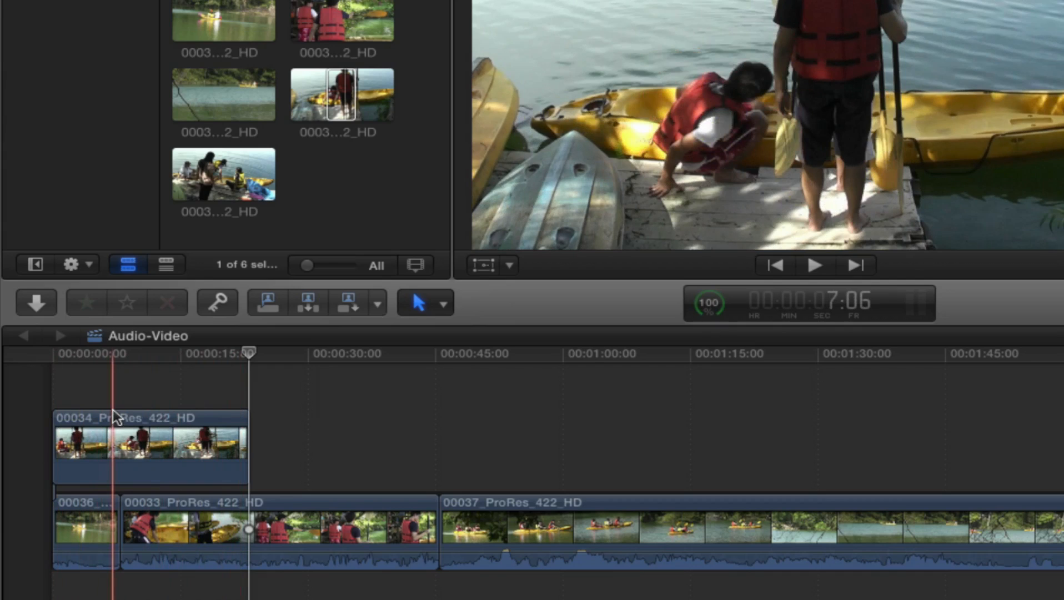
pyautogui.press('super+z')
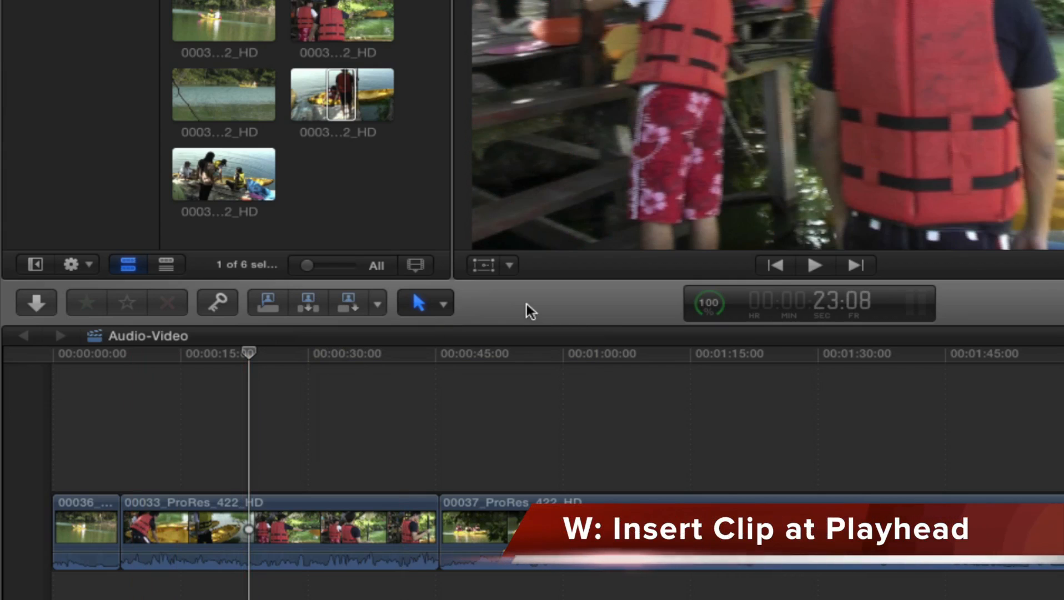
# - Try inserting the video-only 00034 range at the playhead and appending it to the storyline's end, undoing each edit
pyautogui.press('w')
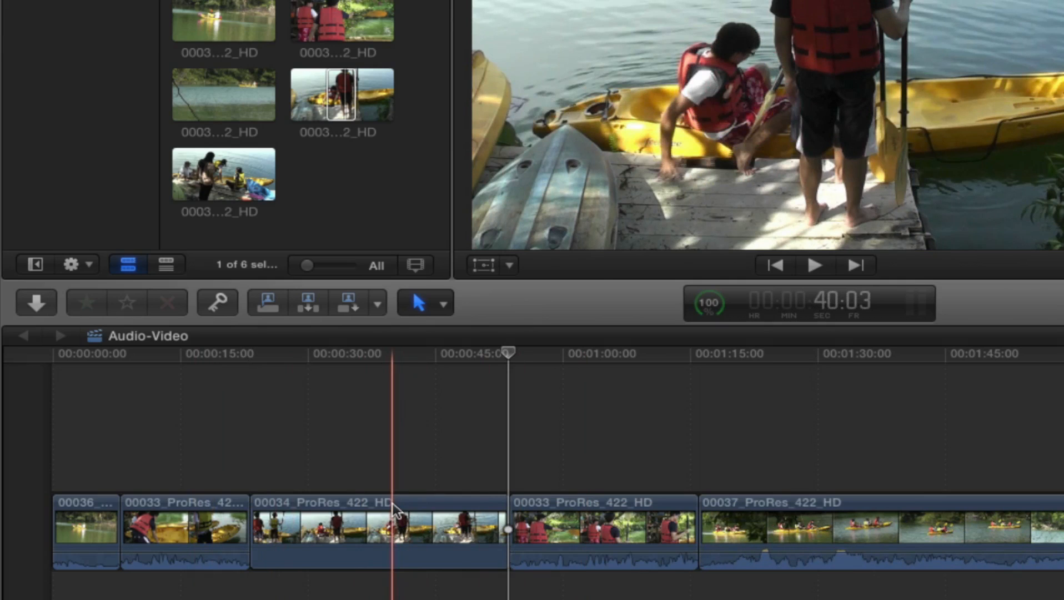
pyautogui.press('super+z')
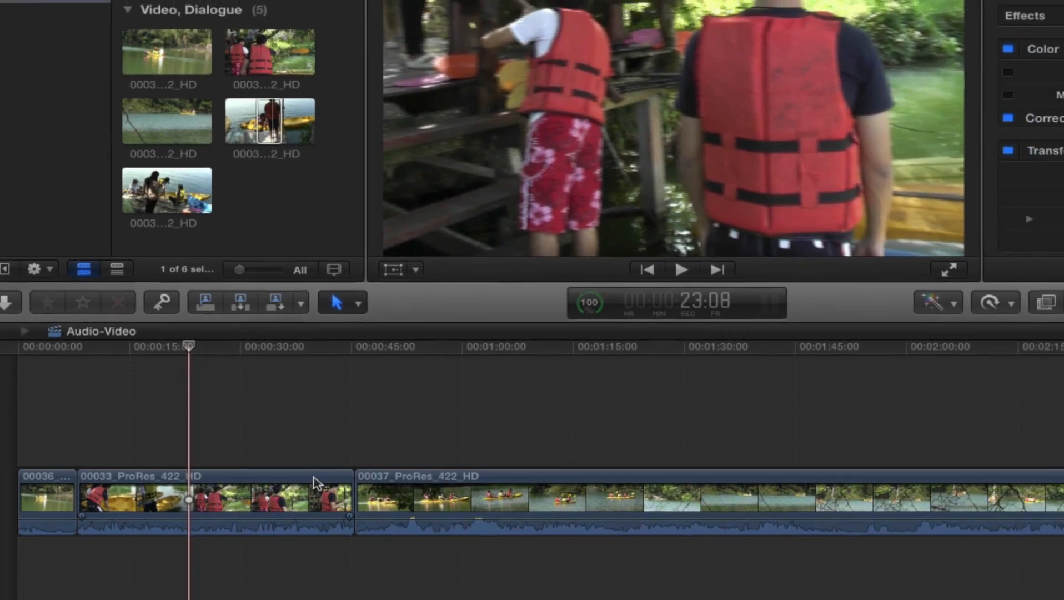
pyautogui.press('e')
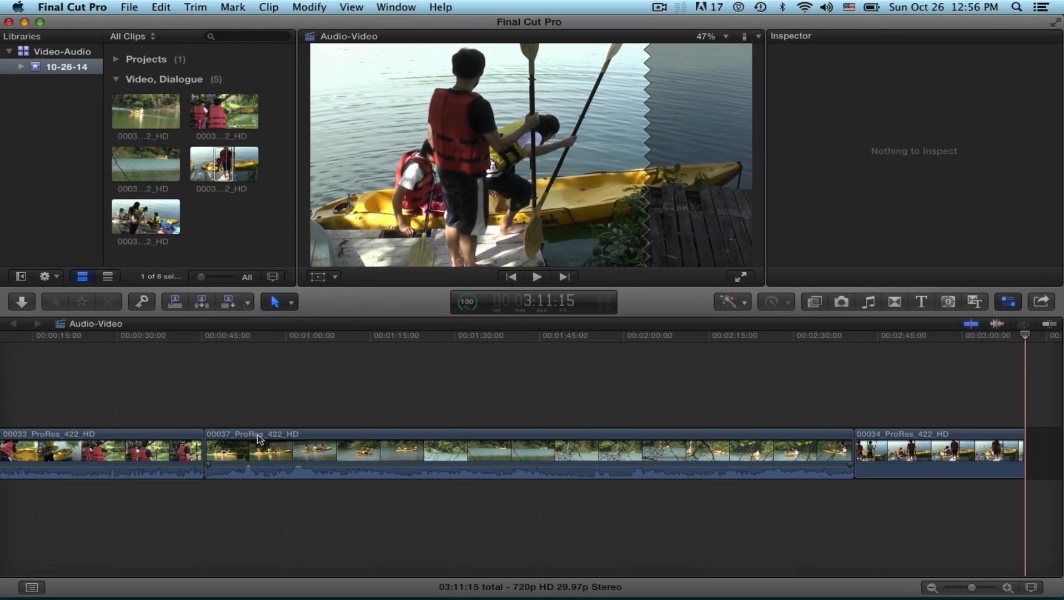
pyautogui.press('super+z')
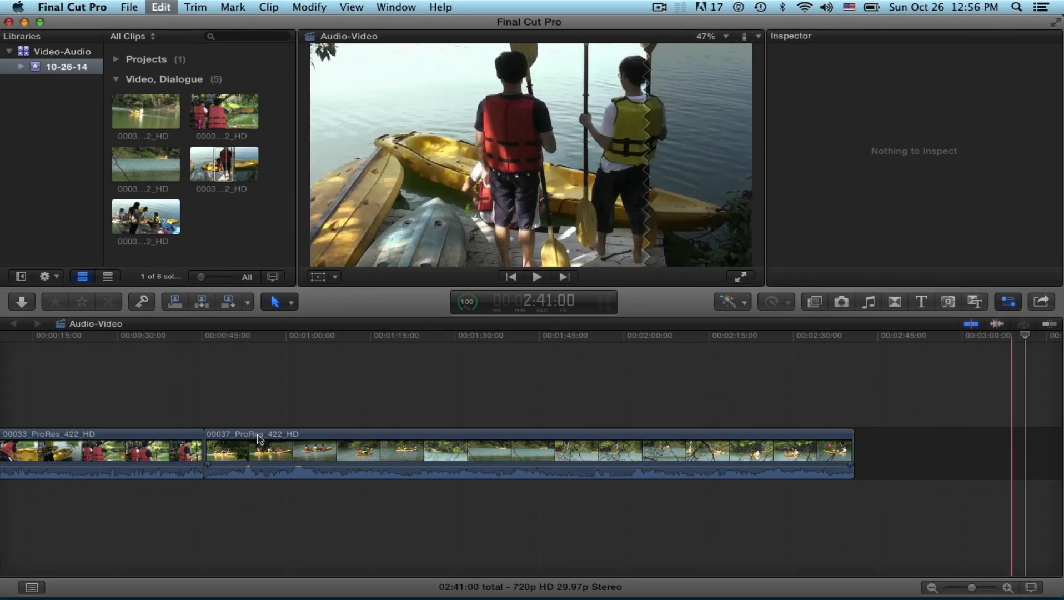
pyautogui.hotkey('shift', 'z')
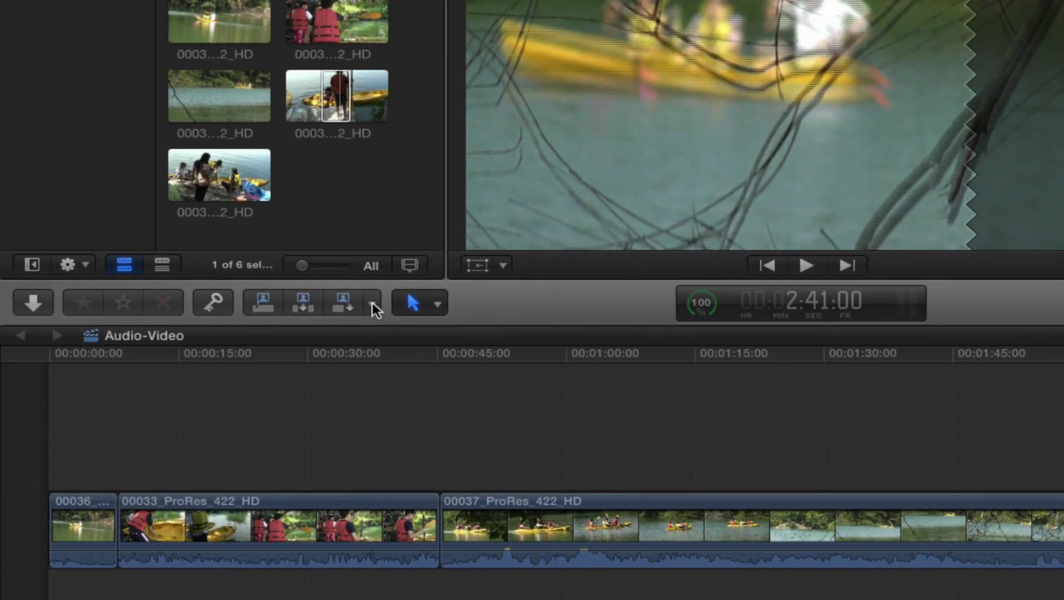
# - Try connecting the 00034 range as Audio Only at 39:26, once starting and once ending at the playhead, and undo it
pyautogui.hotkey('shift', '2')
pyautogui.click(335, 106)
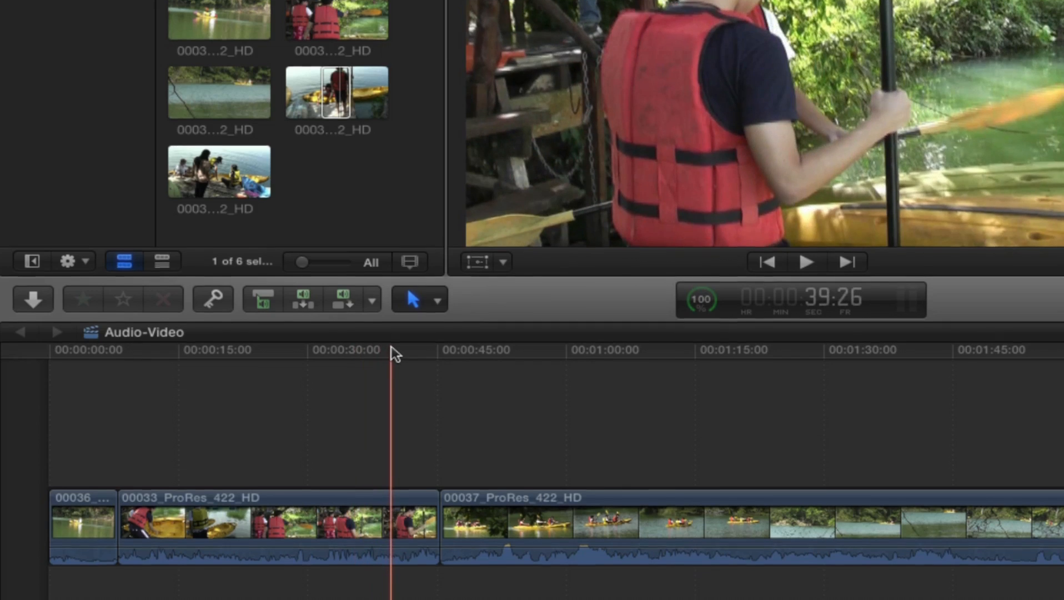
pyautogui.click(391, 349)
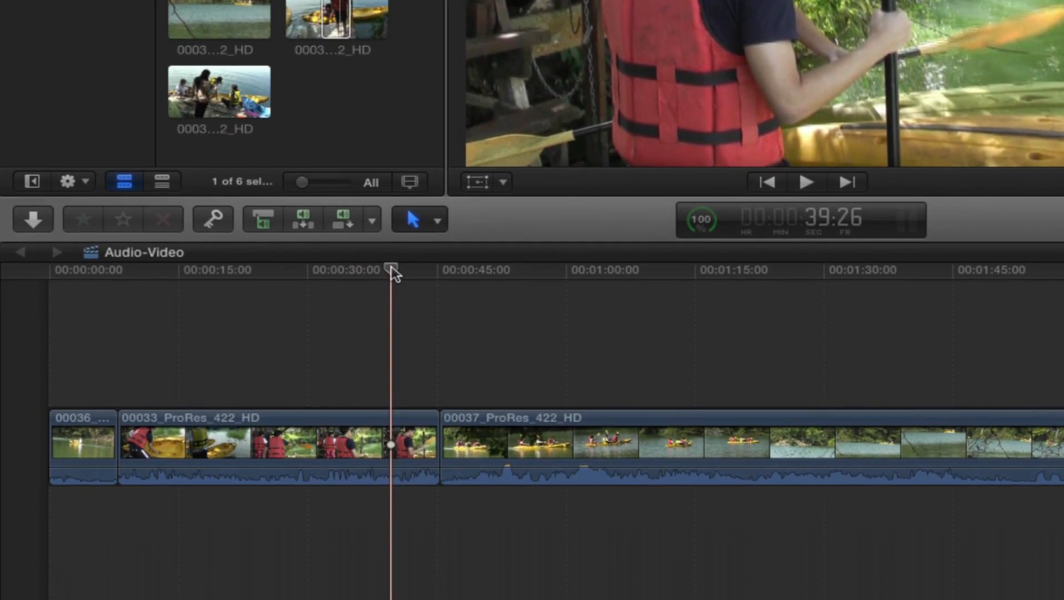
pyautogui.press('q')
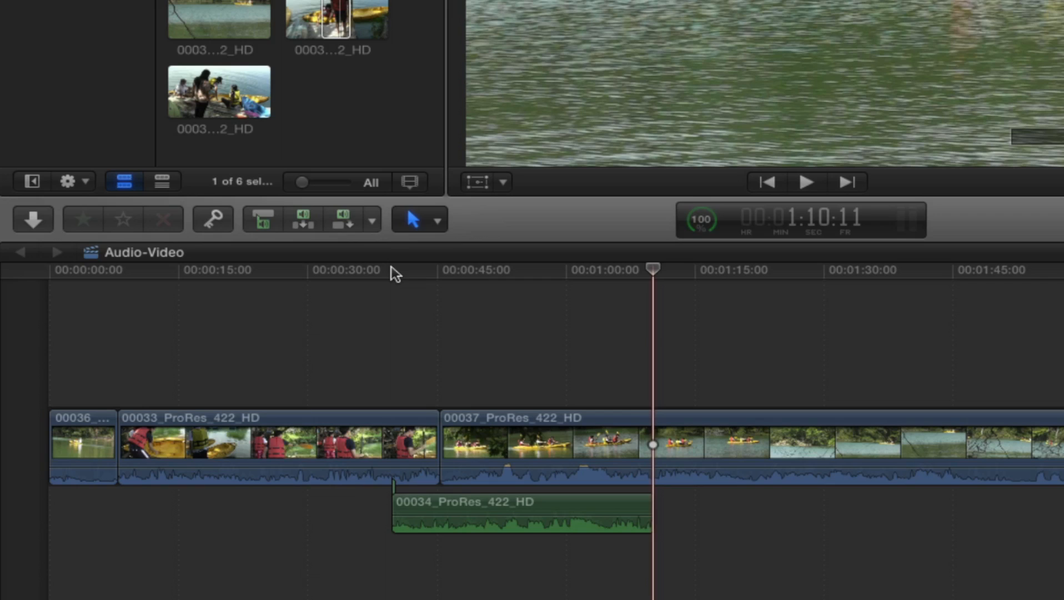
pyautogui.click(392, 271)
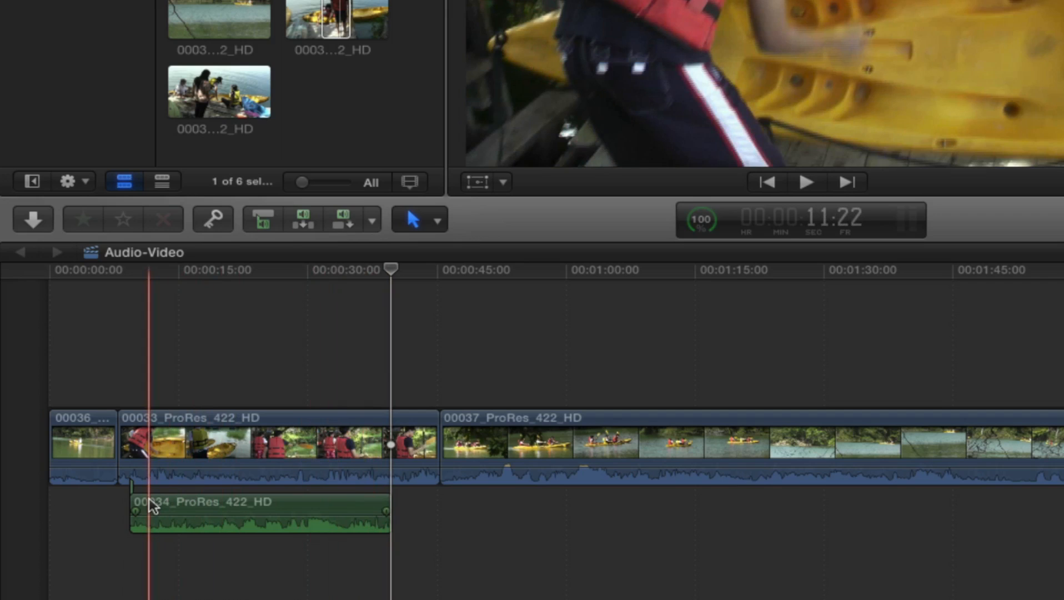
pyautogui.press('super+z')
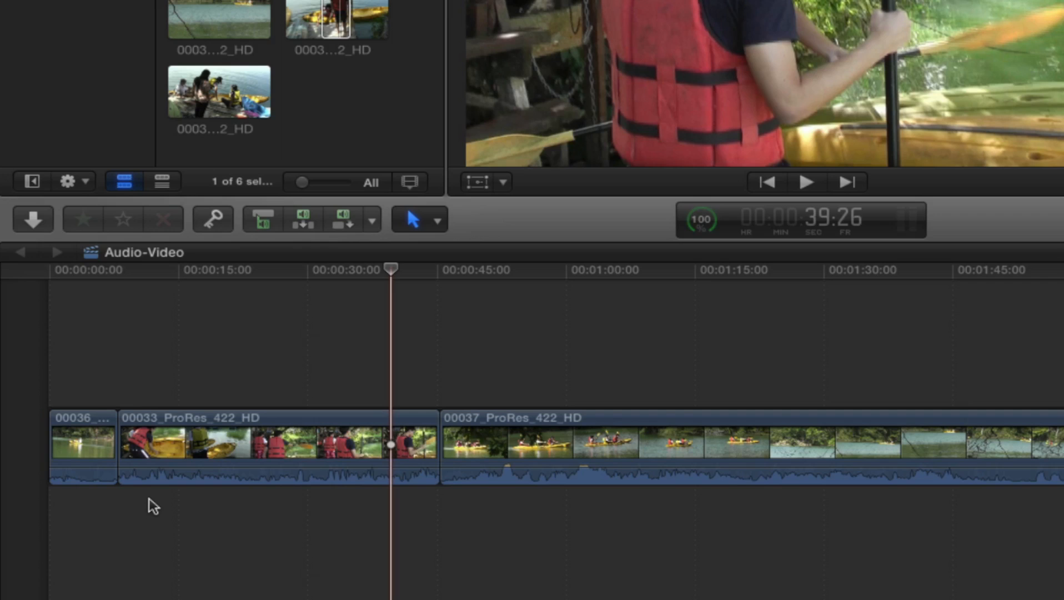
# - Try inserting the audio-only 00034 range at the playhead and appending it to the storyline's end, undoing each edit
pyautogui.press('w')
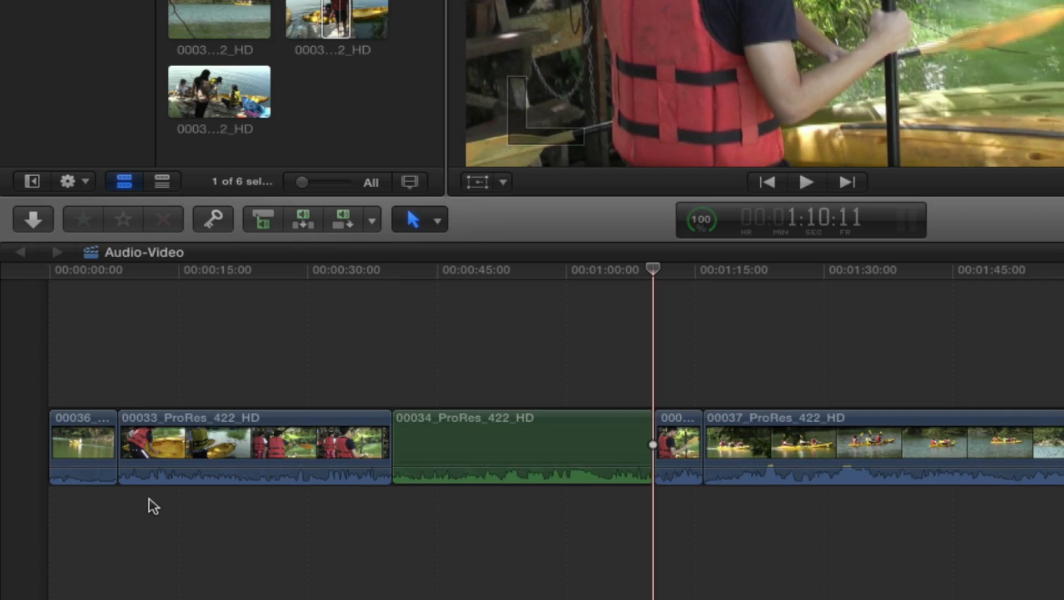
pyautogui.press('super+z')
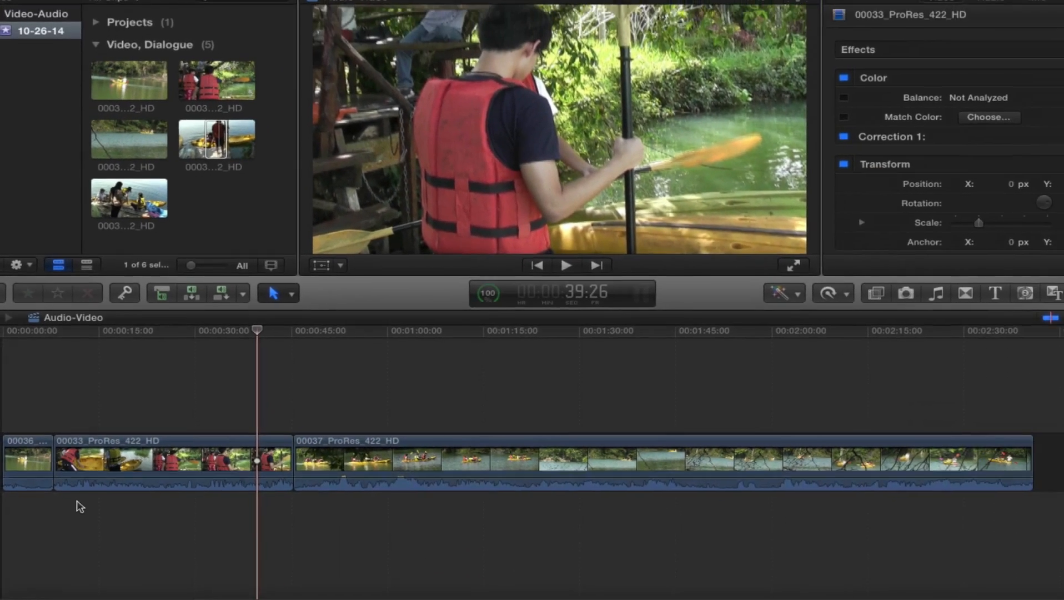
pyautogui.press('e')
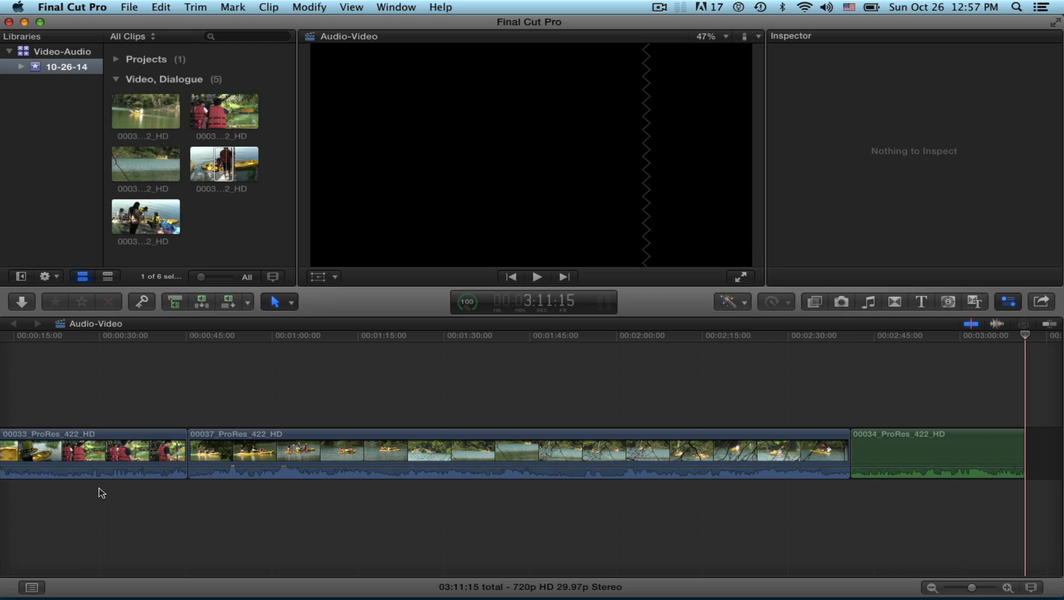
pyautogui.press('super+z')
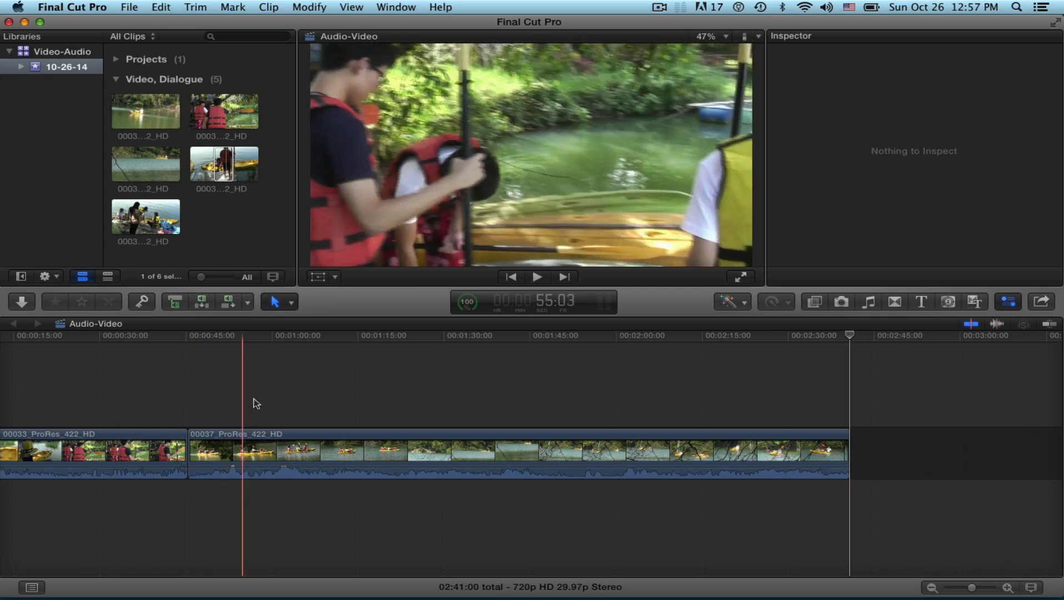
pyautogui.hscroll(-3, 275, 397)
pyautogui.hscroll(-3, 274, 396)
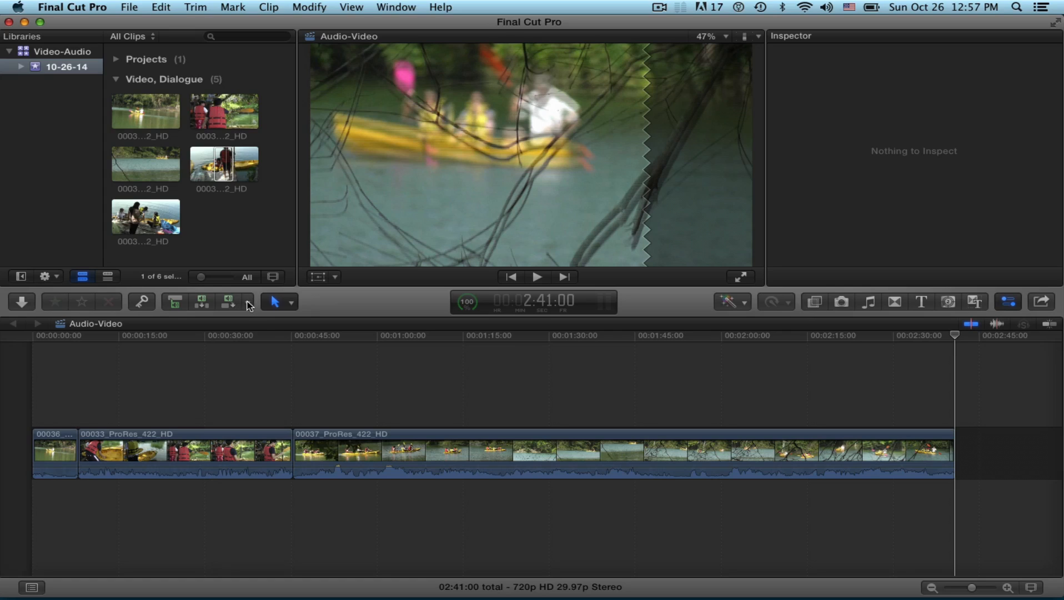
# - Set the source edit mode back to All so that edits use both video and audio
pyautogui.click(248, 302)
pyautogui.click(268, 320)
pyautogui.click(248, 303)
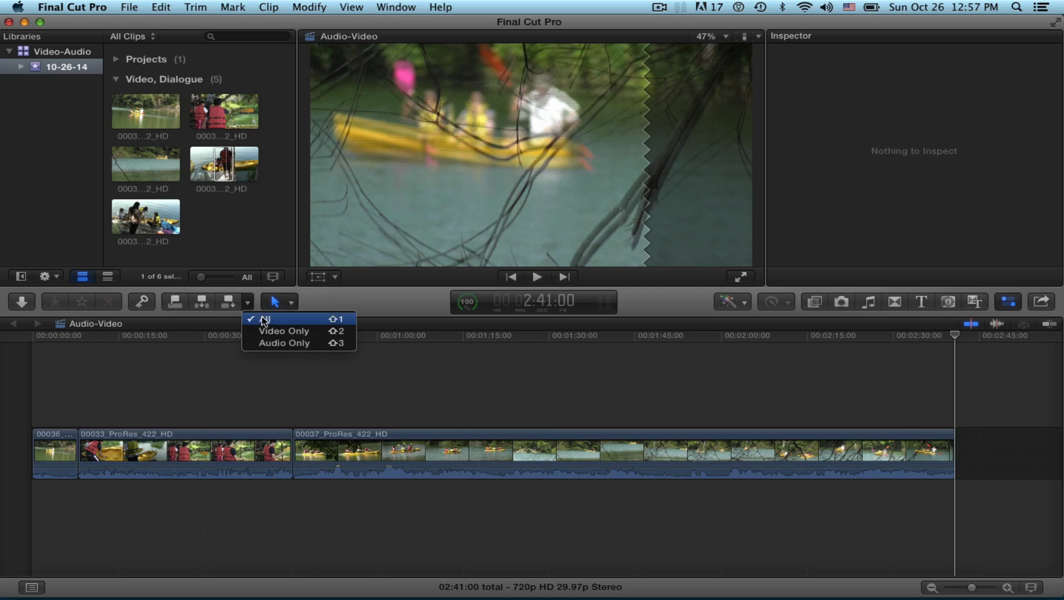
pyautogui.click(264, 321)
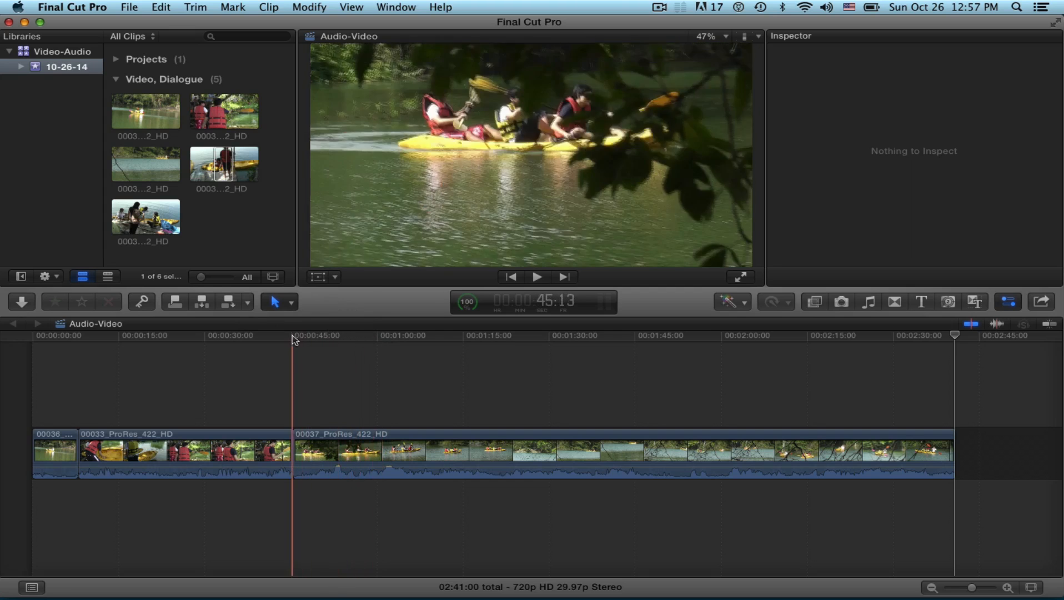
# - Place the playhead on the edit point between the 00033 and 00037 clips and insert a gap clip there
pyautogui.press('l')
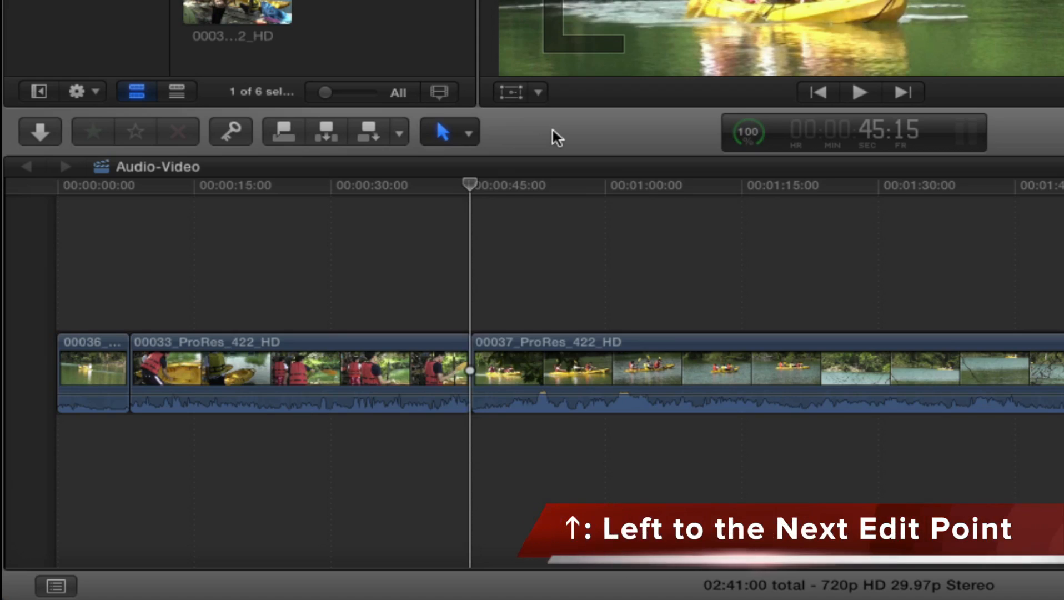
pyautogui.press('Up')
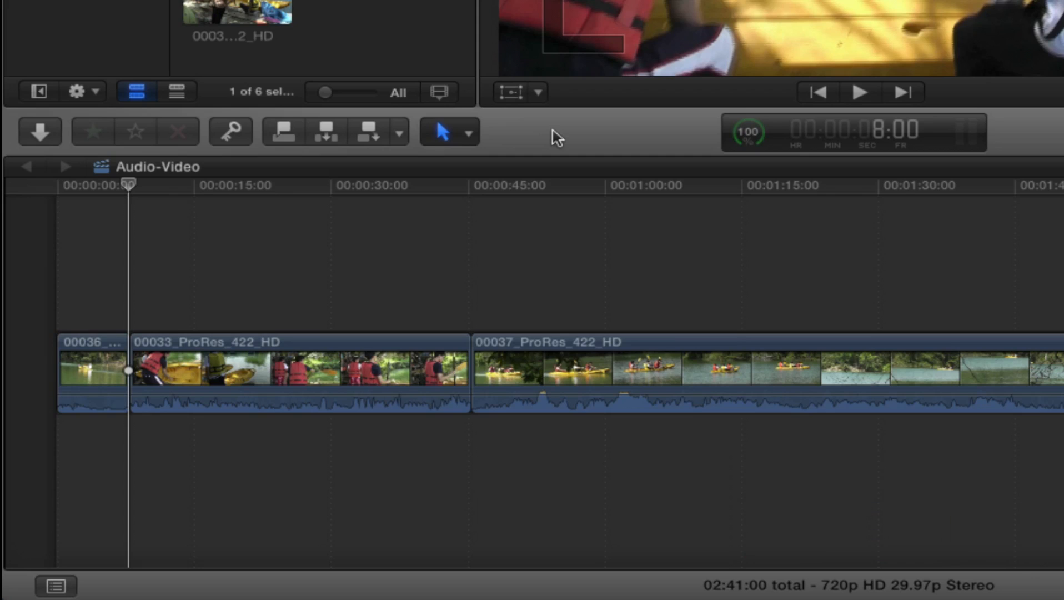
pyautogui.press('Down')
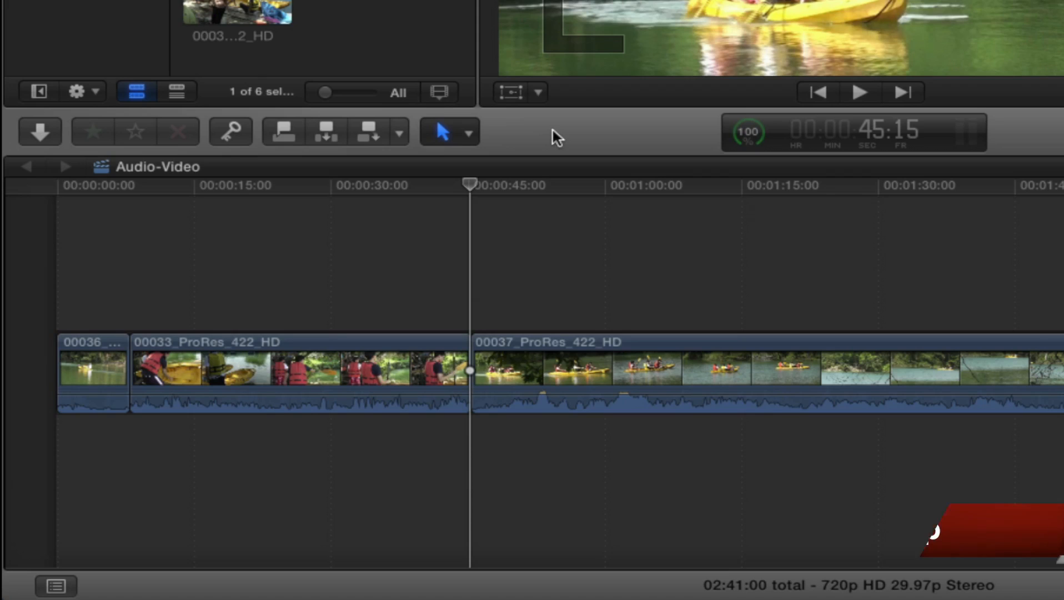
pyautogui.hotkey('alt', 'w')
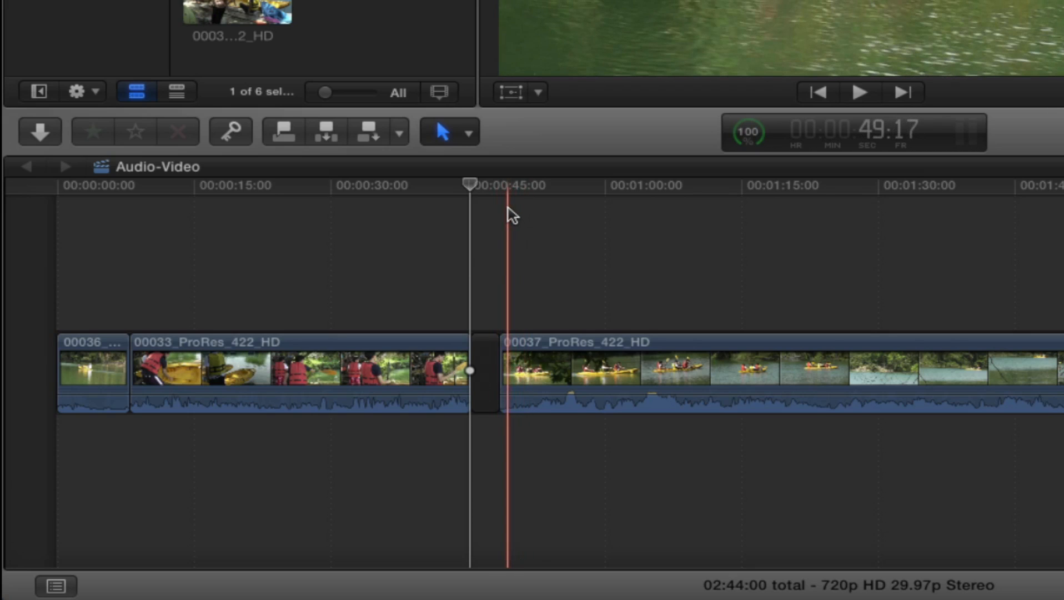
# - Detach the audio from the 00037 clip that follows the gap
pyautogui.click(490, 193)
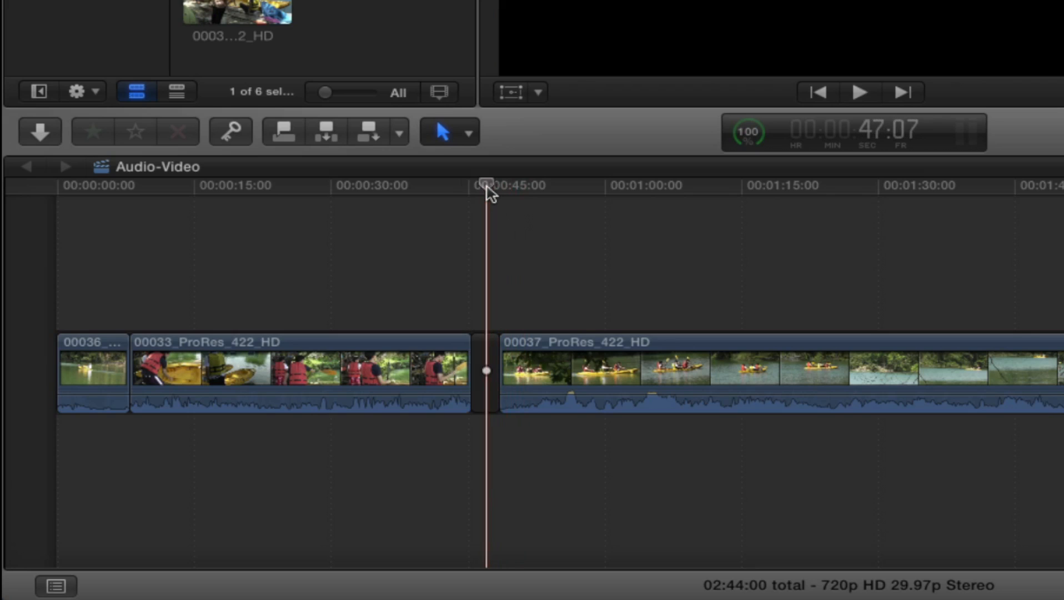
pyautogui.press('super+plus')
pyautogui.press('super+plus')
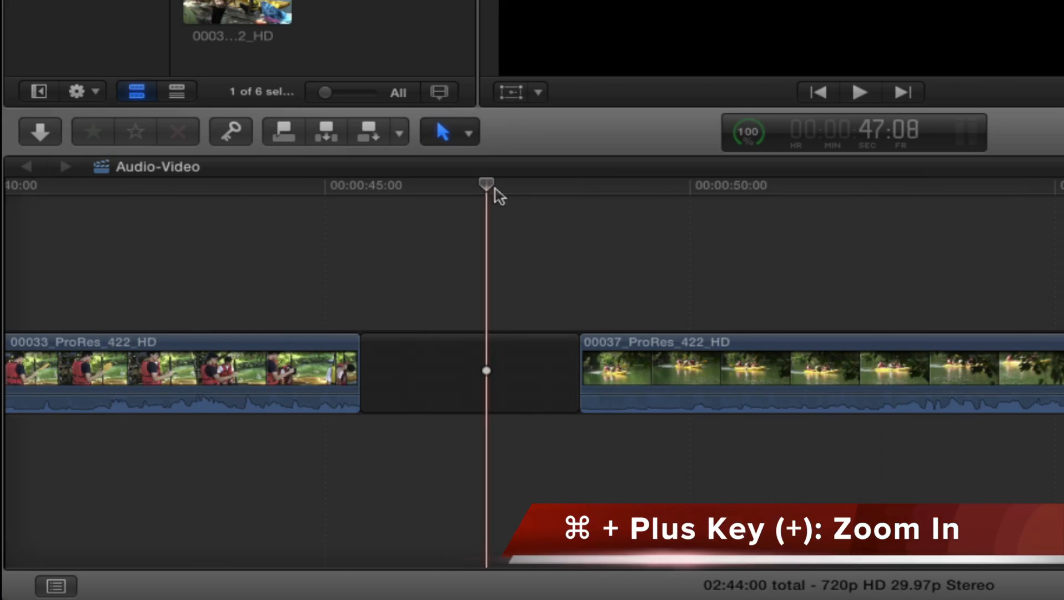
pyautogui.rightClick(700, 349)
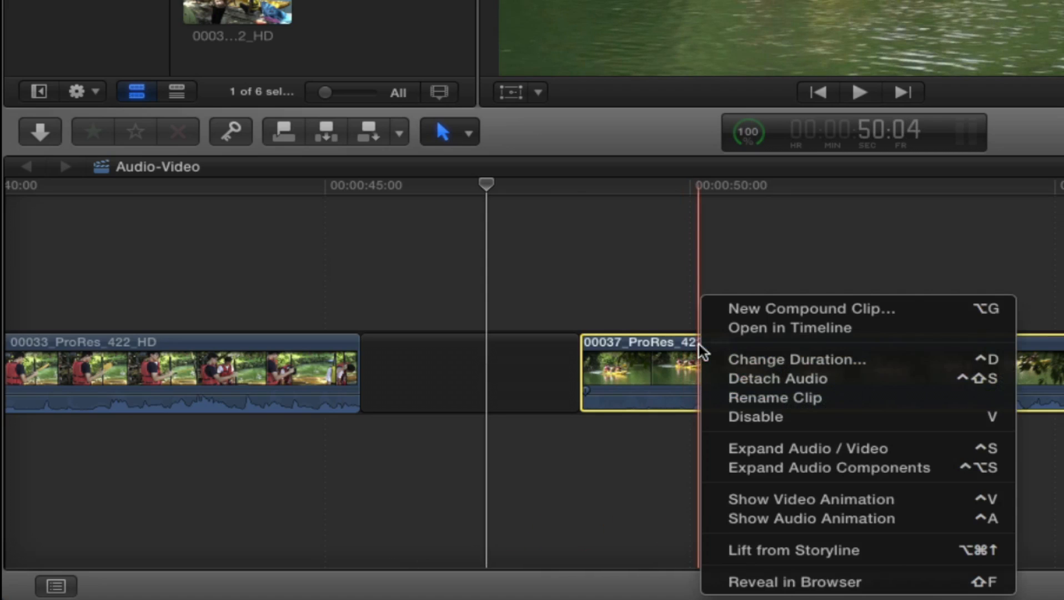
pyautogui.click(747, 380)
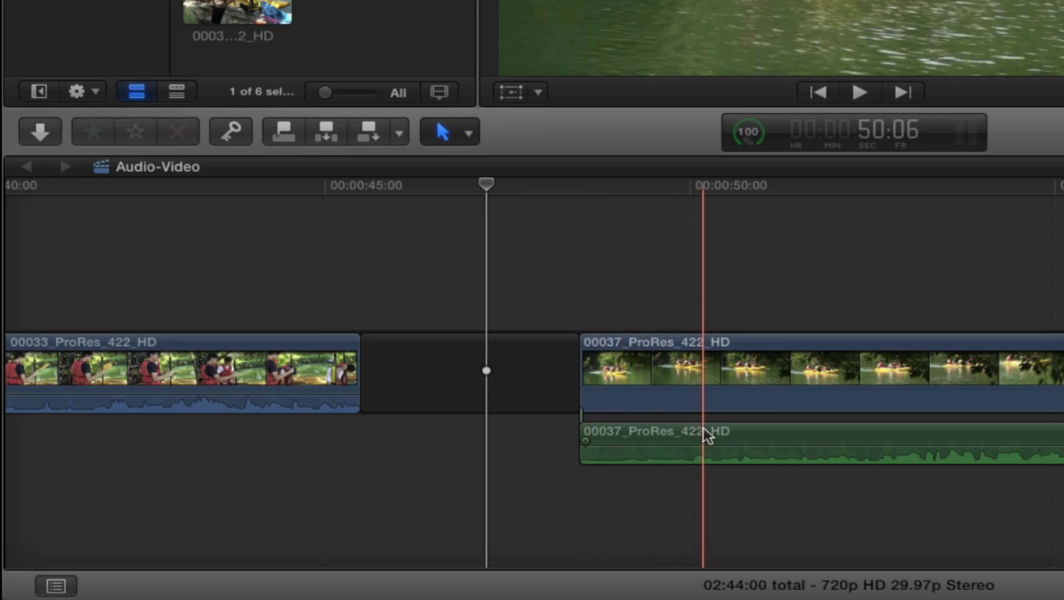
# - Move the playhead to 00:00:50:13 within the 00037 clip
pyautogui.click(704, 185)
pyautogui.moveTo(704, 185)
pyautogui.mouseDown()
pyautogui.moveTo(734, 185)
pyautogui.moveTo(720, 185)
pyautogui.mouseUp()
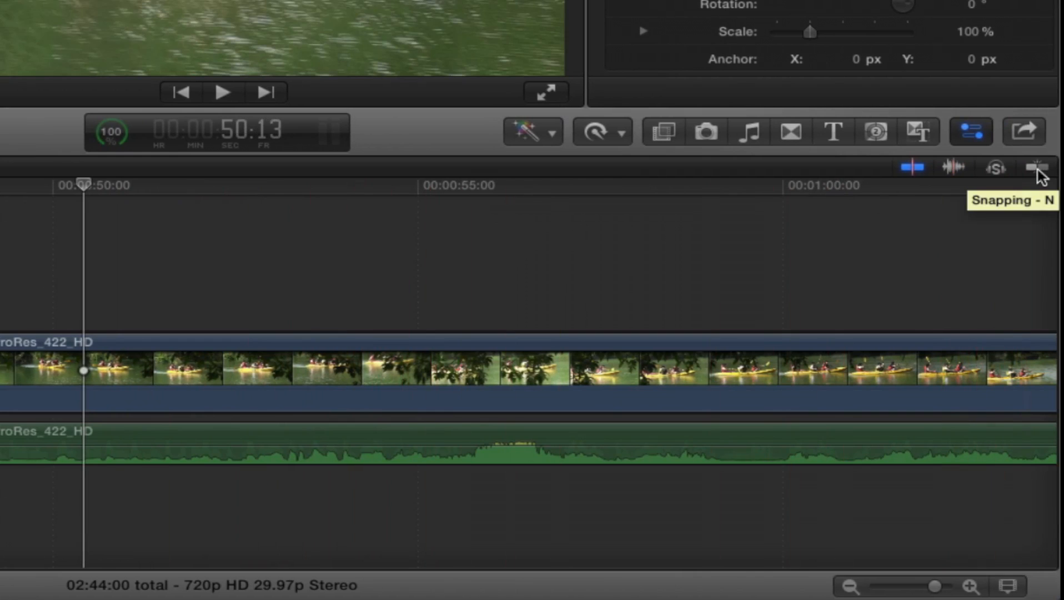
# - Turn on snapping and trim the start of the 00037 video clip to the playhead, leaving out its detached audio
pyautogui.click(1037, 169)
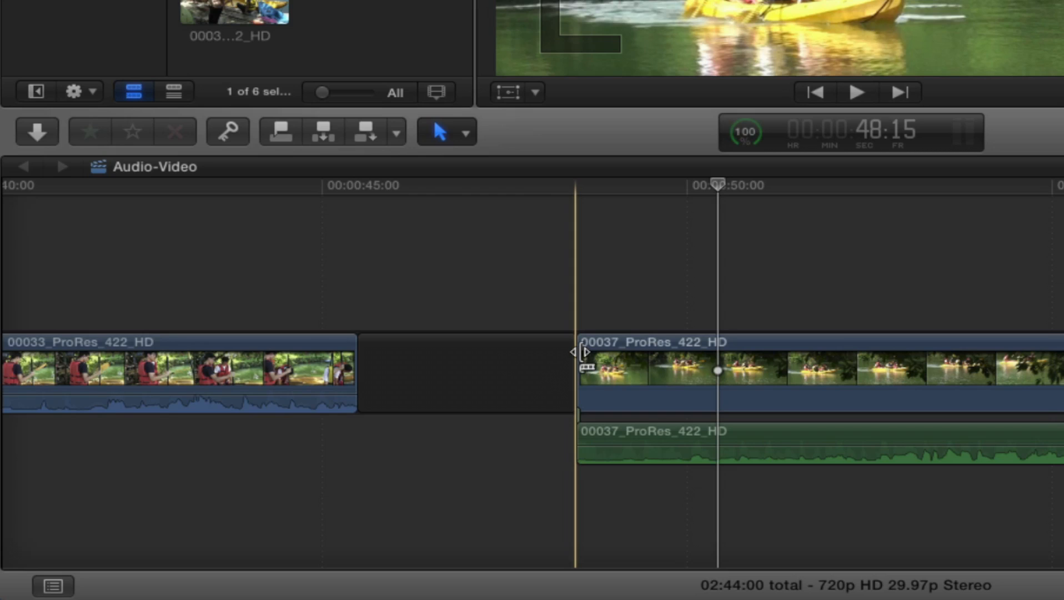
pyautogui.moveTo(582, 353); pyautogui.dragTo(715, 358)
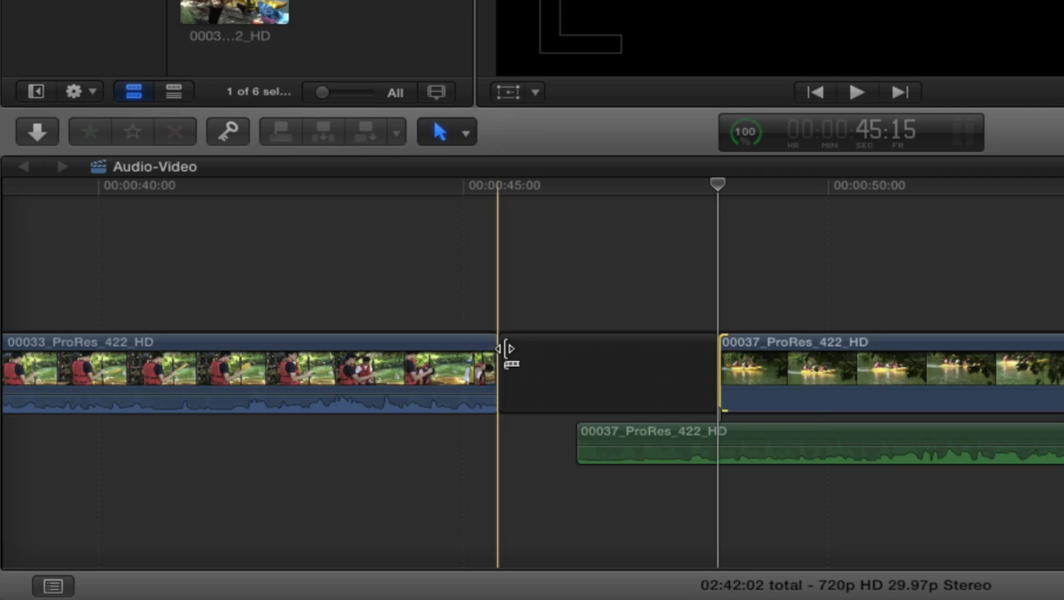
# - Using the Select tool, trim the start of the gap clip by 01:02 to align it with the start of the detached 00037 audio
pyautogui.click(466, 134)
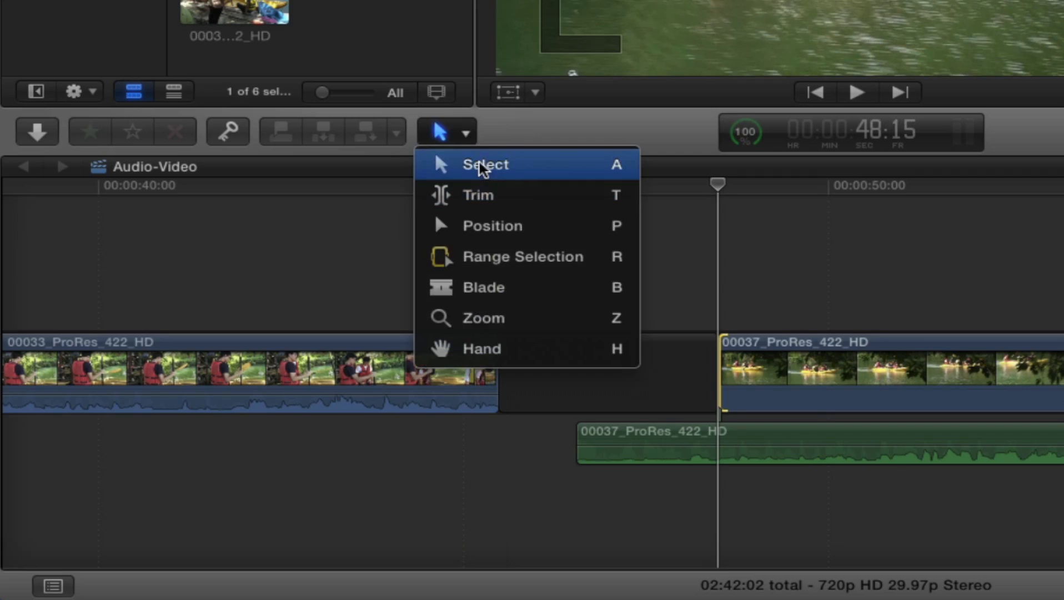
pyautogui.click(528, 128)
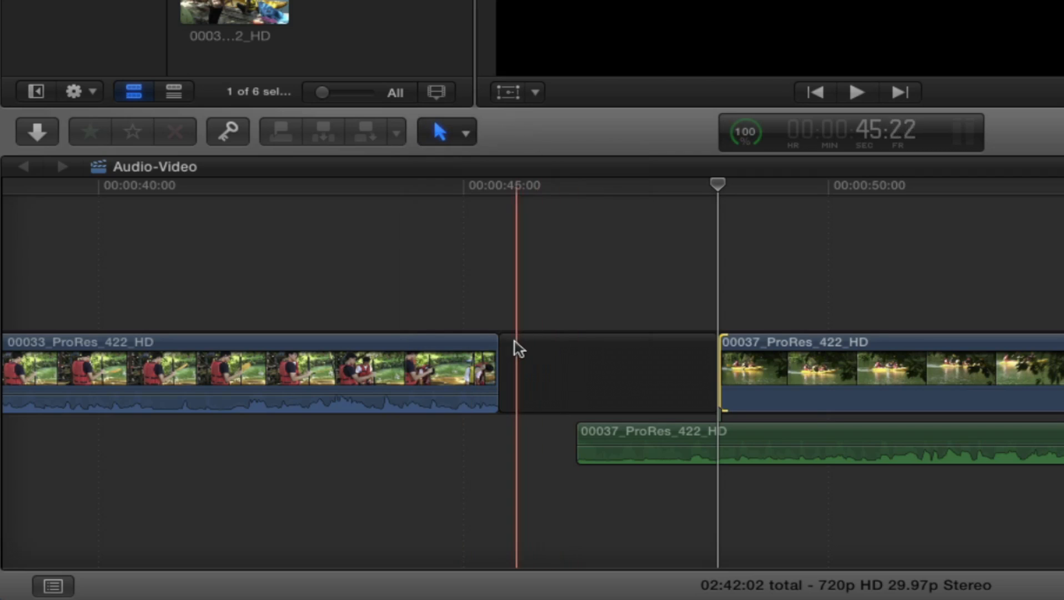
pyautogui.moveTo(502, 349); pyautogui.dragTo(572, 351)
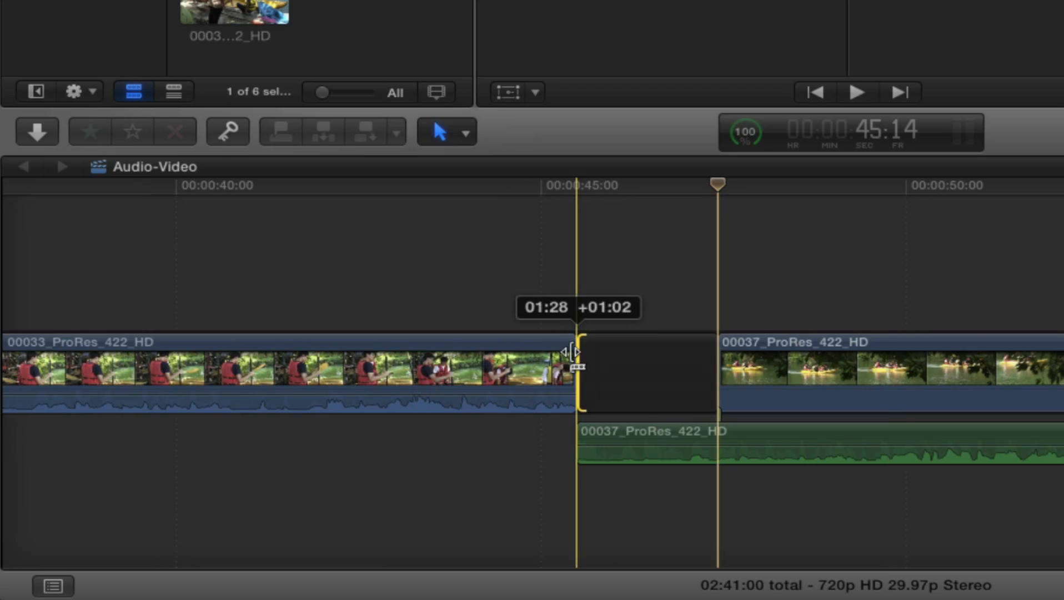
pyautogui.moveTo(572, 351); pyautogui.dragTo(573, 353)
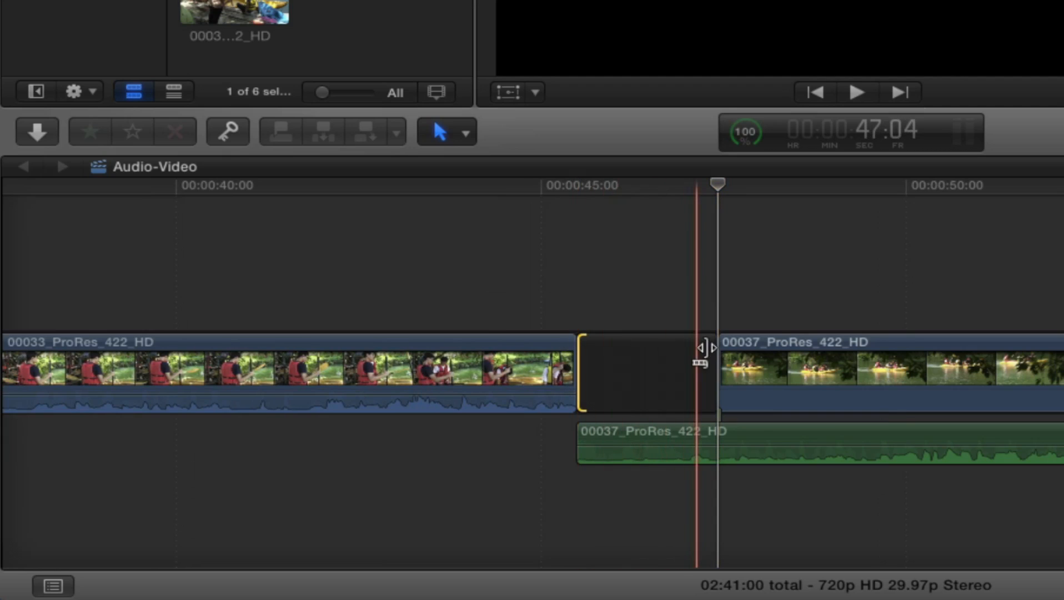
# - Select the end edge of the gap clip, followed by the start edge of the adjoining 00037 video clip
pyautogui.moveTo(709, 348)
pyautogui.mouseDown()
pyautogui.moveTo(670, 351)
pyautogui.moveTo(703, 354)
pyautogui.mouseUp()
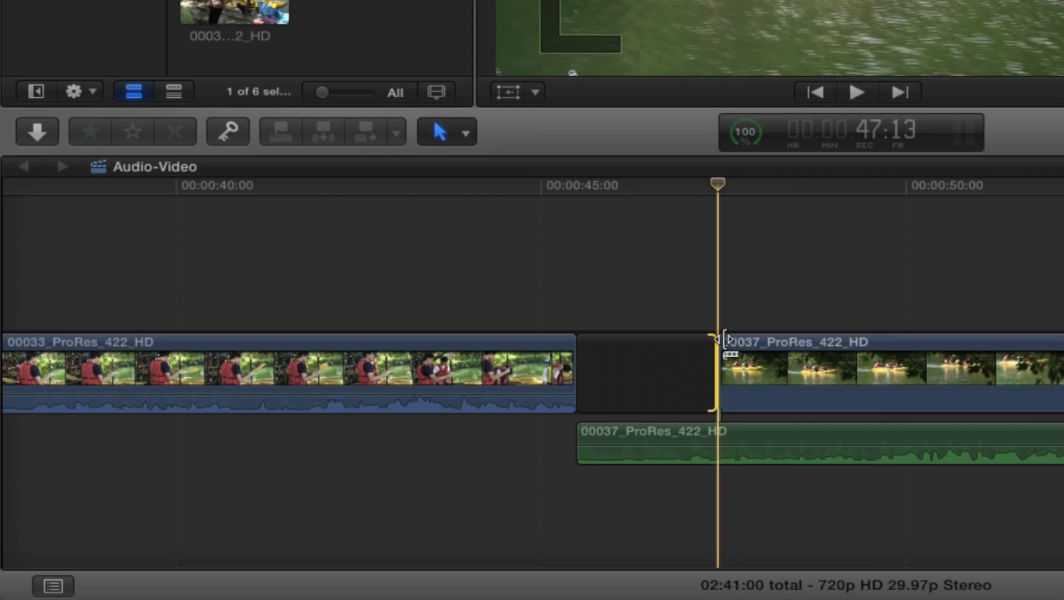
pyautogui.moveTo(723, 340)
pyautogui.mouseDown()
pyautogui.moveTo(750, 345)
pyautogui.moveTo(691, 344)
pyautogui.moveTo(712, 349)
pyautogui.mouseUp()
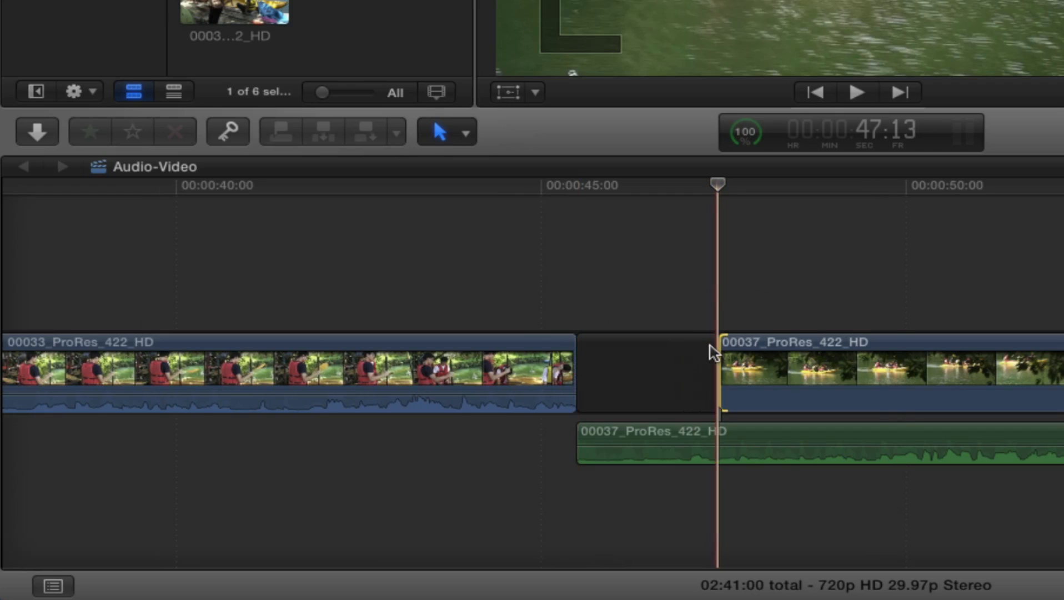